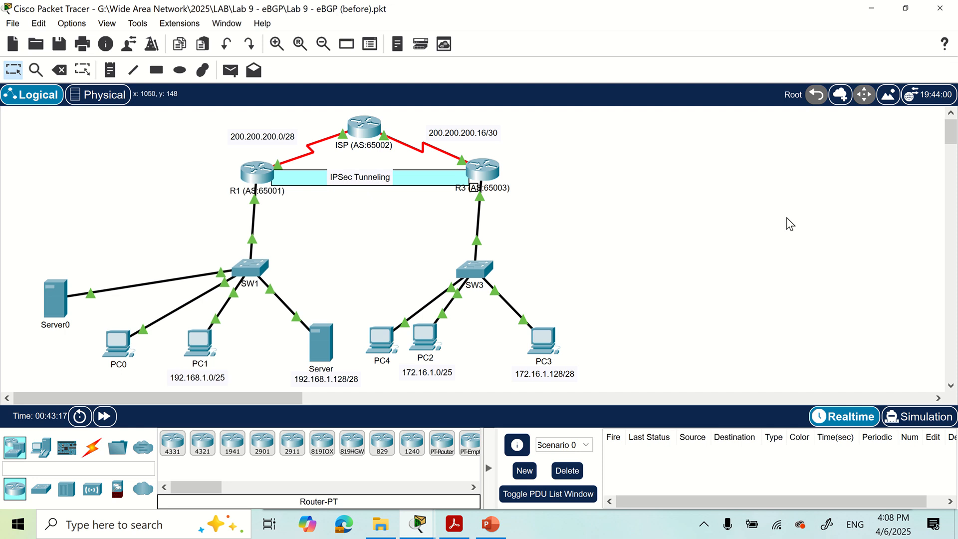
Open the ISP router's CLI console from the Logical topology
{"action": "left_click", "coordinate": [365, 129]}
On the ISP, enter privileged and global configuration mode, then start BGP as AS 65002
{"action": "key", "text": "Return"}
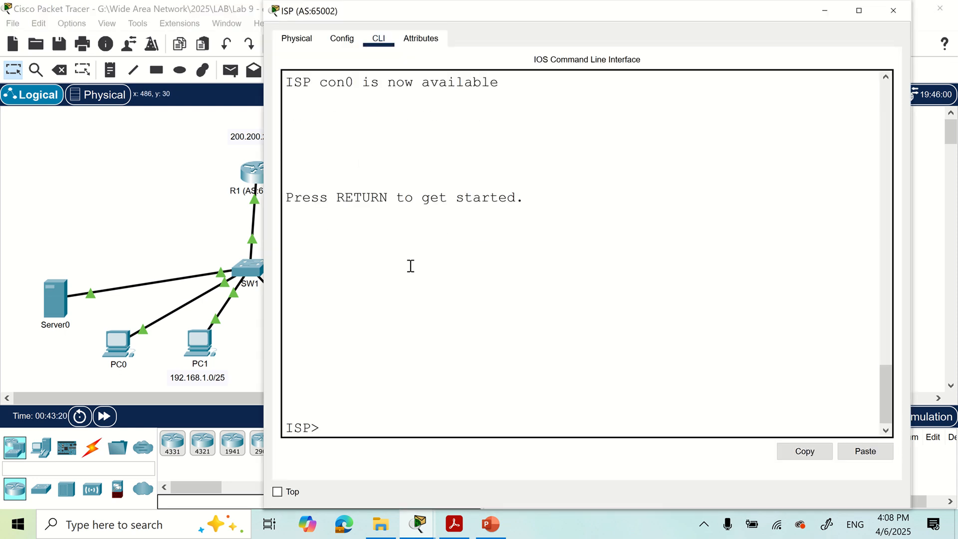
{"action": "type", "text": "en"}
{"action": "key", "text": "Return"}
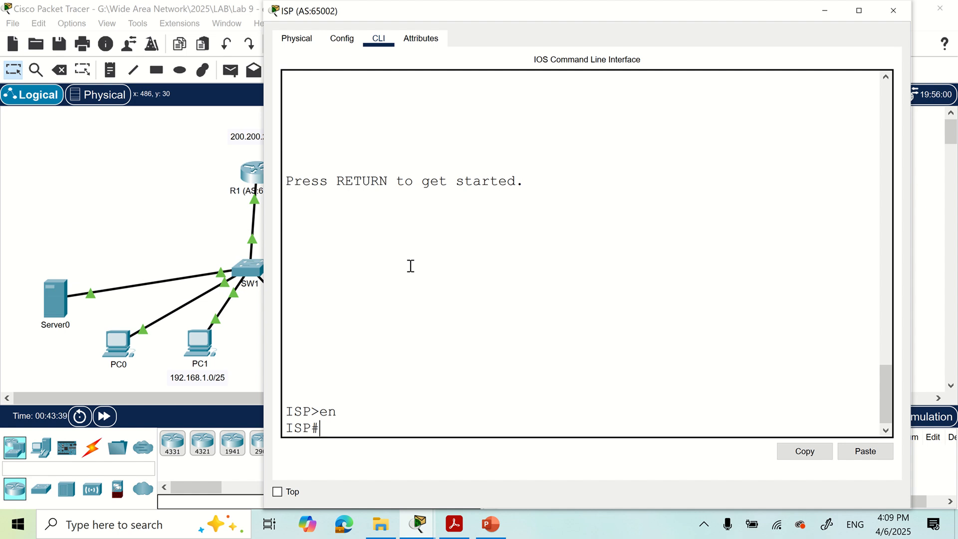
{"action": "type", "text": "conf t"}
{"action": "key", "text": "Return"}
{"action": "type", "text": "rou"}
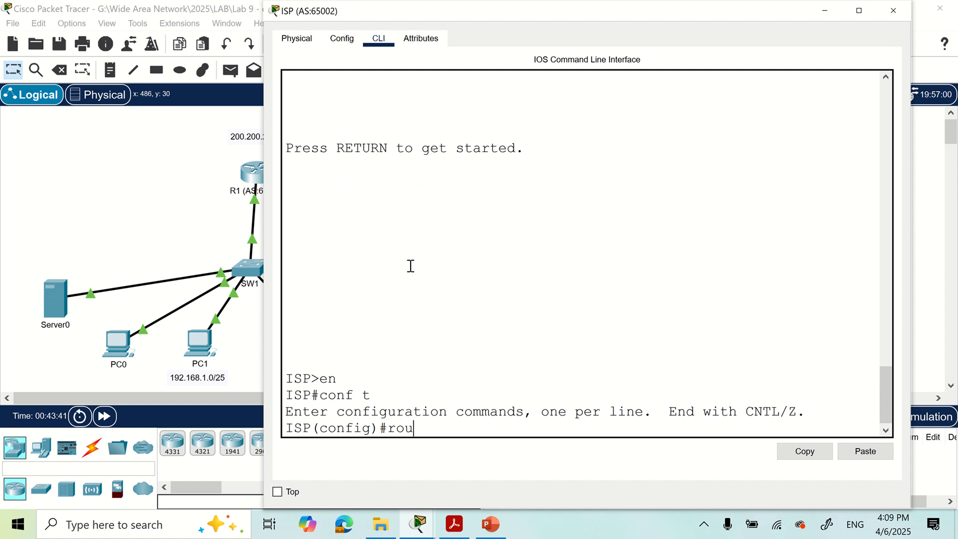
{"action": "type", "text": "ter bgp 65"}
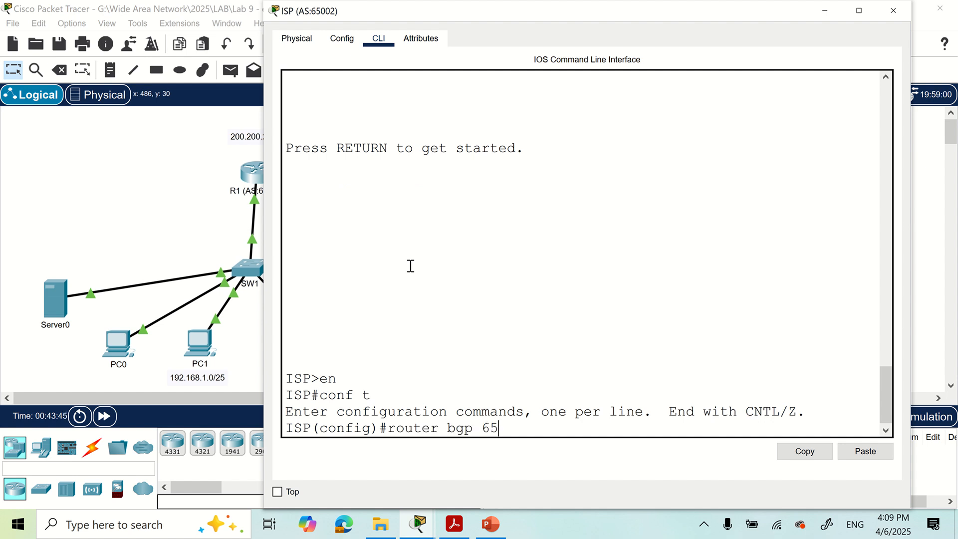
{"action": "type", "text": "002"}
{"action": "key", "text": "Return"}
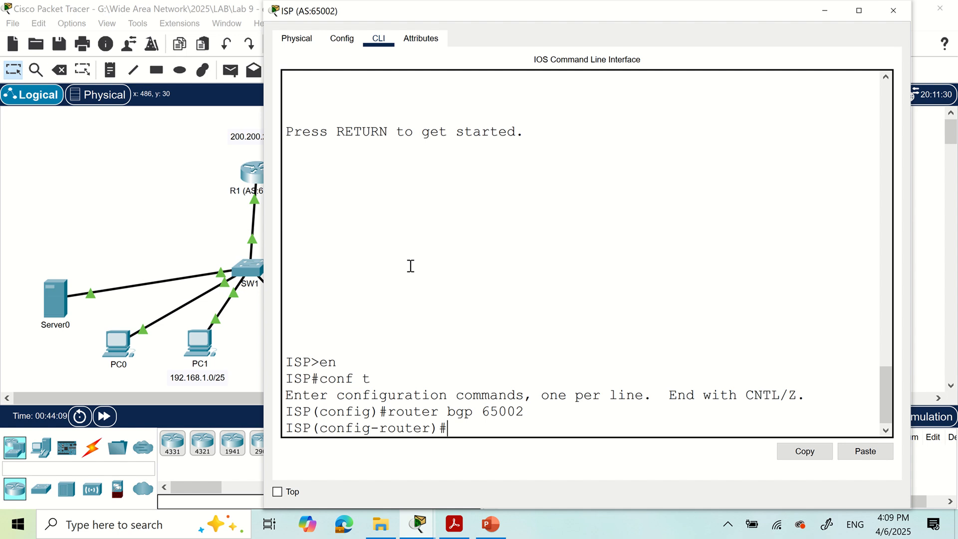
Add BGP neighbor 200.200.200.1 with remote-as 65001 on the ISP
{"action": "type", "text": "neighb"}
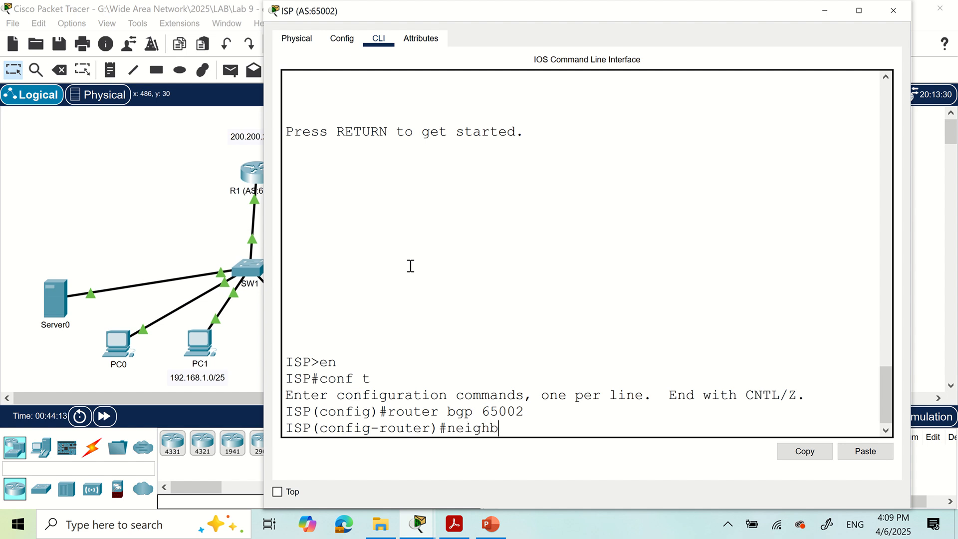
{"action": "type", "text": "or 200.200.2"}
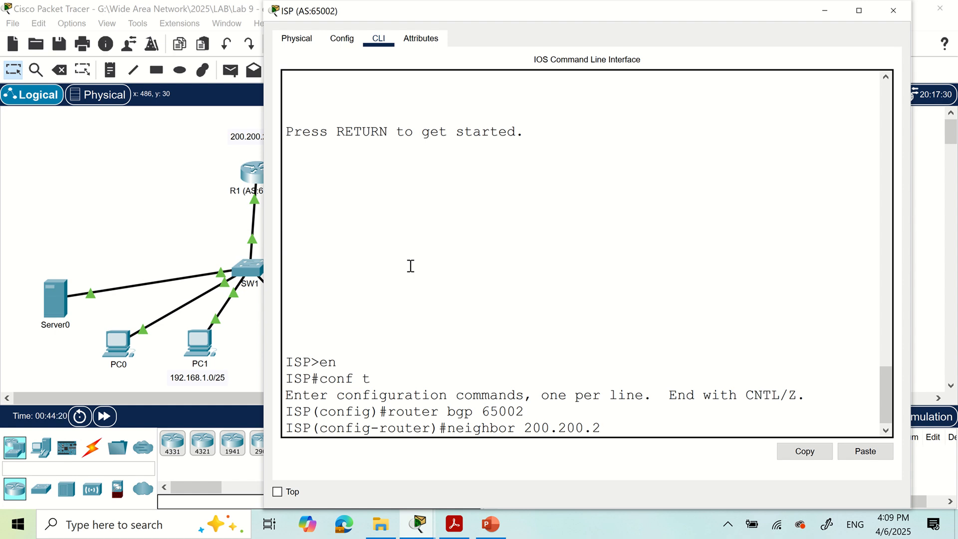
{"action": "type", "text": "00.1 re"}
{"action": "key", "text": "Tab"}
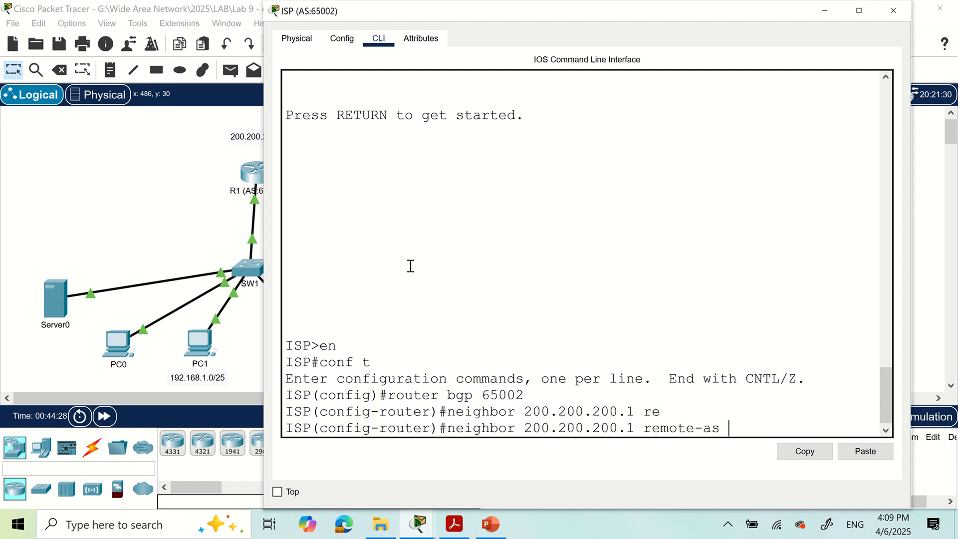
{"action": "type", "text": "65001"}
{"action": "key", "text": "Return"}
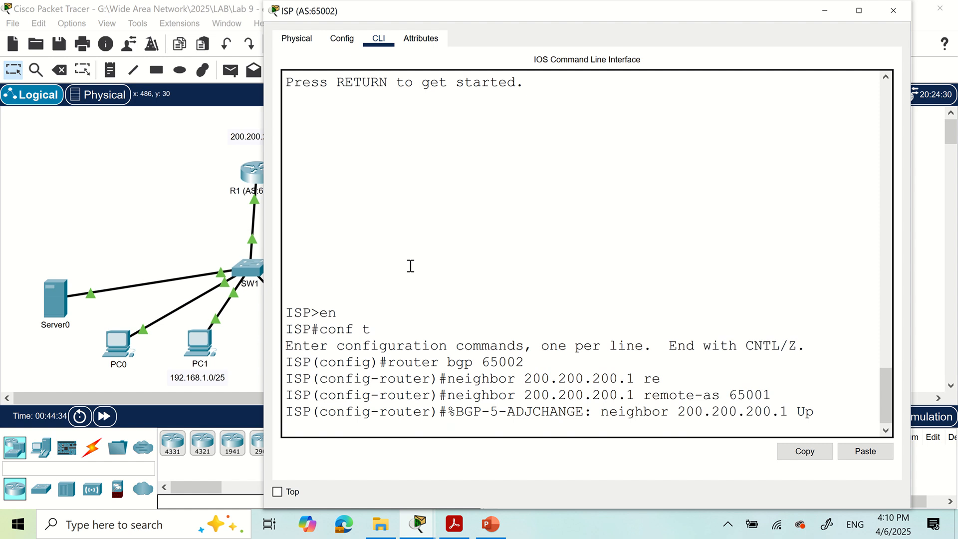
{"action": "key", "text": "Return"}
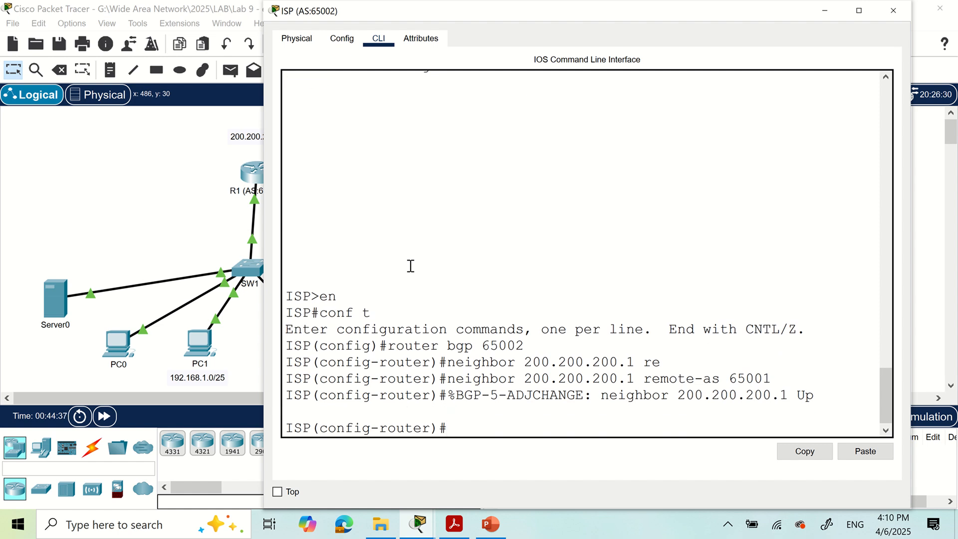
Add BGP neighbor 200.200.200.17 with remote-as 65003, then bring up the lab PDF
{"action": "key", "text": "Up"}
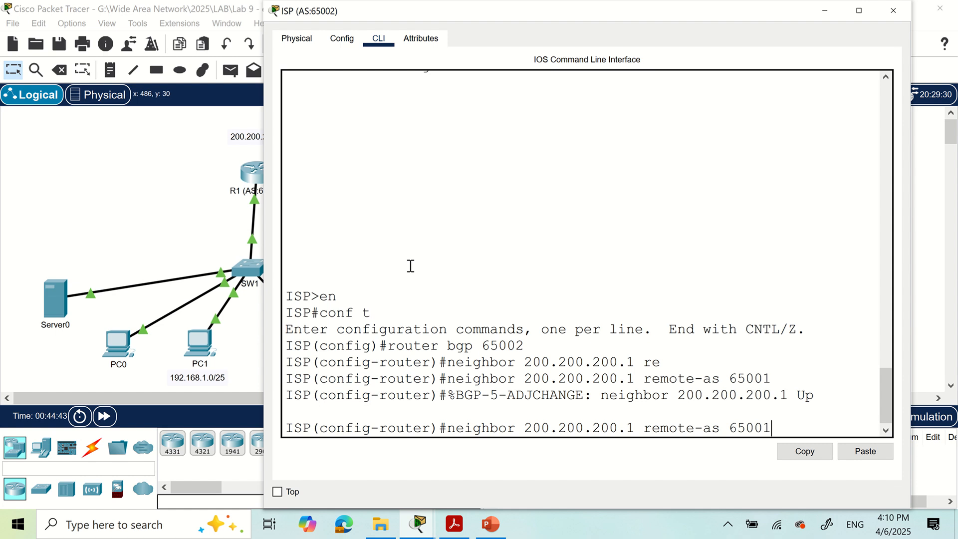
{"action": "key", "text": "Left"}
{"action": "key", "text": "Left"}
{"action": "key", "text": "Left"}
{"action": "key", "text": "Left"}
{"action": "key", "text": "Left"}
{"action": "key", "text": "Left"}
{"action": "key", "text": "Left"}
{"action": "key", "text": "Left"}
{"action": "key", "text": "Left"}
{"action": "key", "text": "Left"}
{"action": "key", "text": "Left"}
{"action": "key", "text": "Left"}
{"action": "key", "text": "Left"}
{"action": "key", "text": "Left"}
{"action": "key", "text": "Left"}
{"action": "type", "text": "7"}
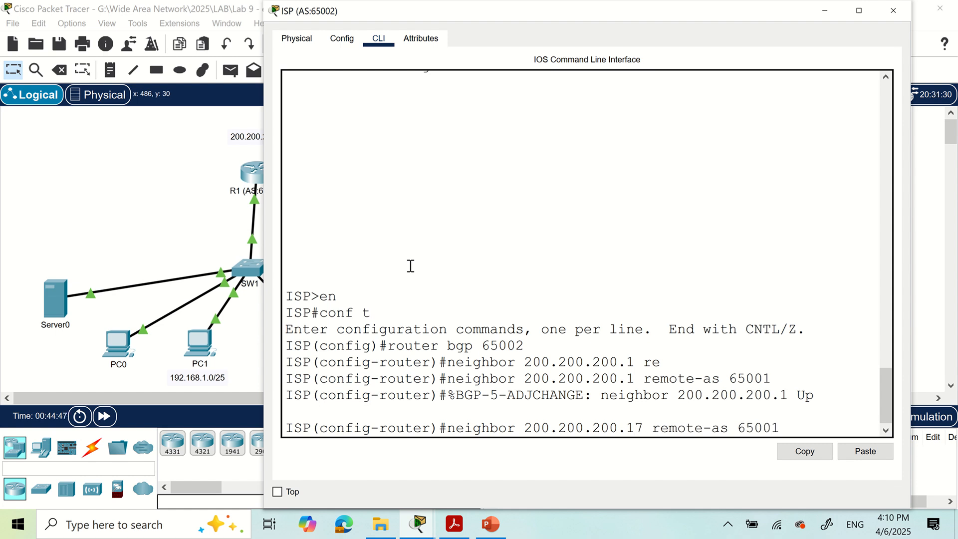
{"action": "key", "text": "Right"}
{"action": "key", "text": "Right"}
{"action": "key", "text": "Right"}
{"action": "key", "text": "Right"}
{"action": "key", "text": "Right"}
{"action": "key", "text": "Right"}
{"action": "key", "text": "Right"}
{"action": "key", "text": "Right"}
{"action": "key", "text": "Right"}
{"action": "key", "text": "Right"}
{"action": "key", "text": "Right"}
{"action": "key", "text": "Right"}
{"action": "key", "text": "Right"}
{"action": "key", "text": "Right"}
{"action": "key", "text": "Right"}
{"action": "key", "text": "Right"}
{"action": "key", "text": "BackSpace"}
{"action": "type", "text": "3"}
{"action": "key", "text": "Return"}
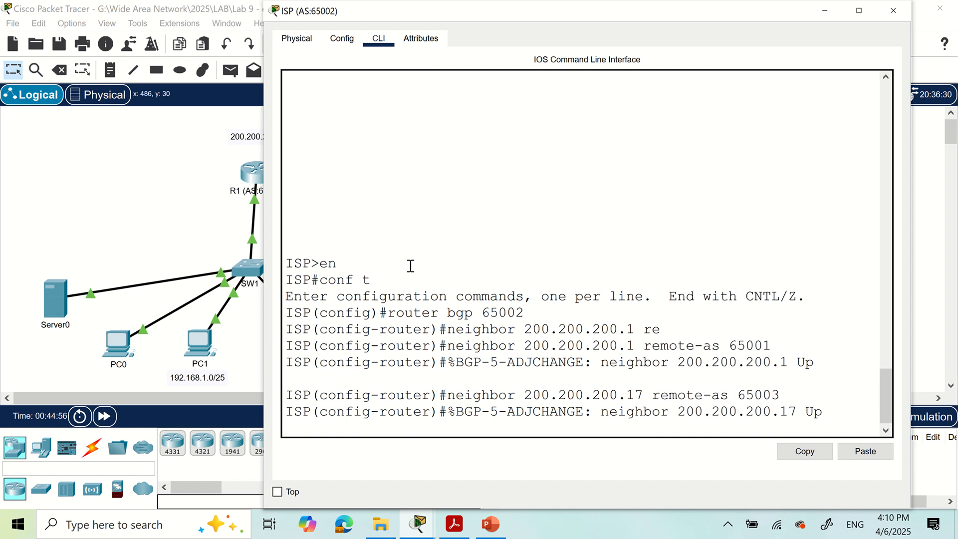
{"action": "key", "text": "Return"}
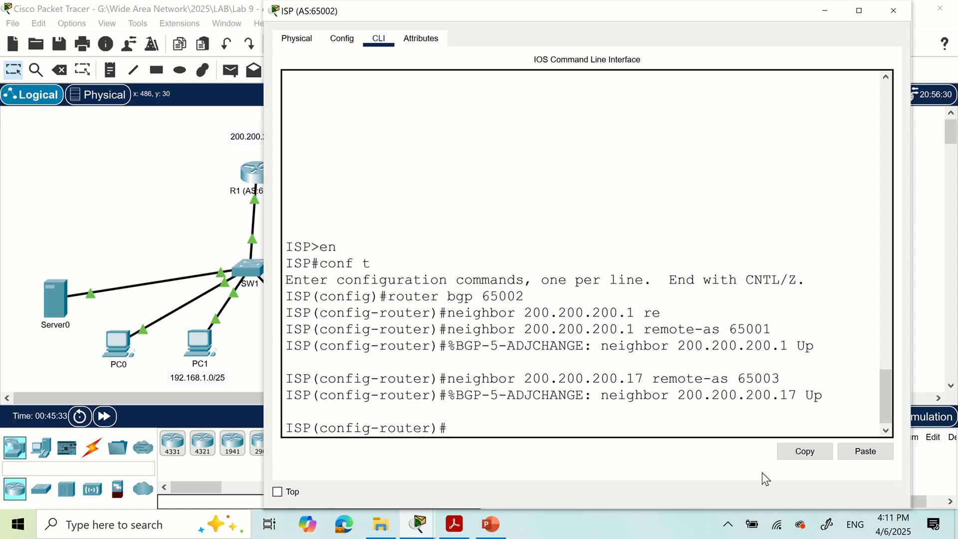
{"action": "left_click", "coordinate": [454, 524]}
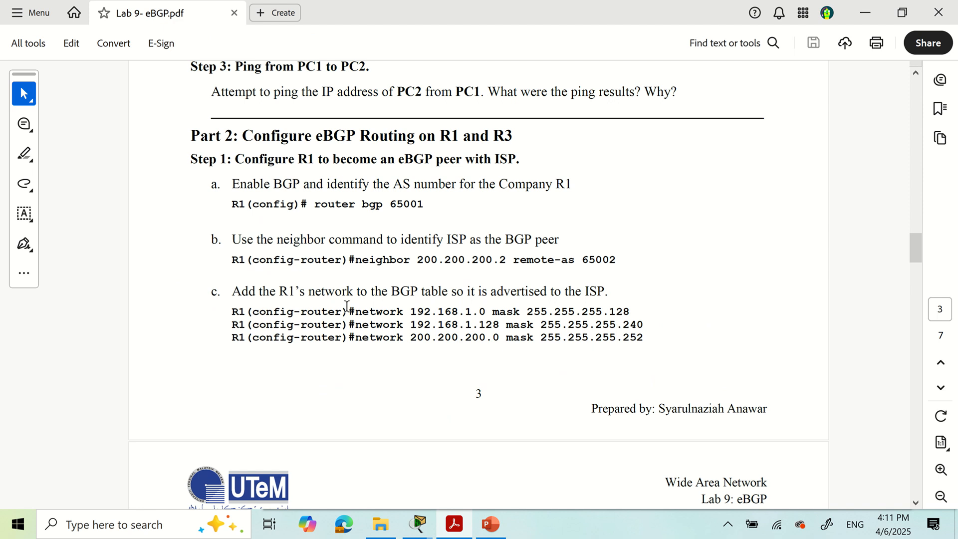
Read Part 3 Step 2 on the dummy default route 0.0.0.0, then minimize Acrobat
{"action": "scroll", "coordinate": [349, 300], "scroll_direction": "down", "scroll_amount": 3}
{"action": "scroll", "coordinate": [358, 291], "scroll_direction": "down", "scroll_amount": 8}
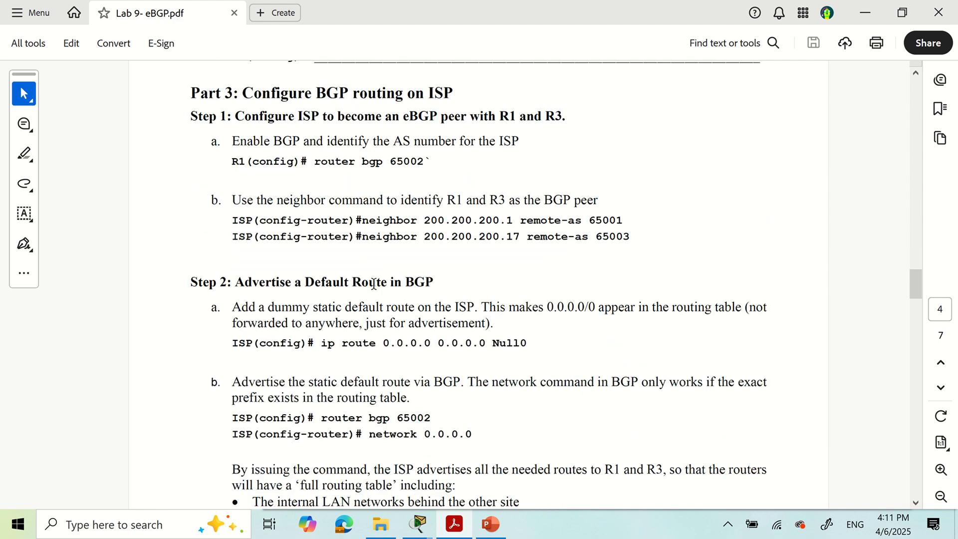
{"action": "left_click_drag", "start_coordinate": [232, 308], "coordinate": [474, 303]}
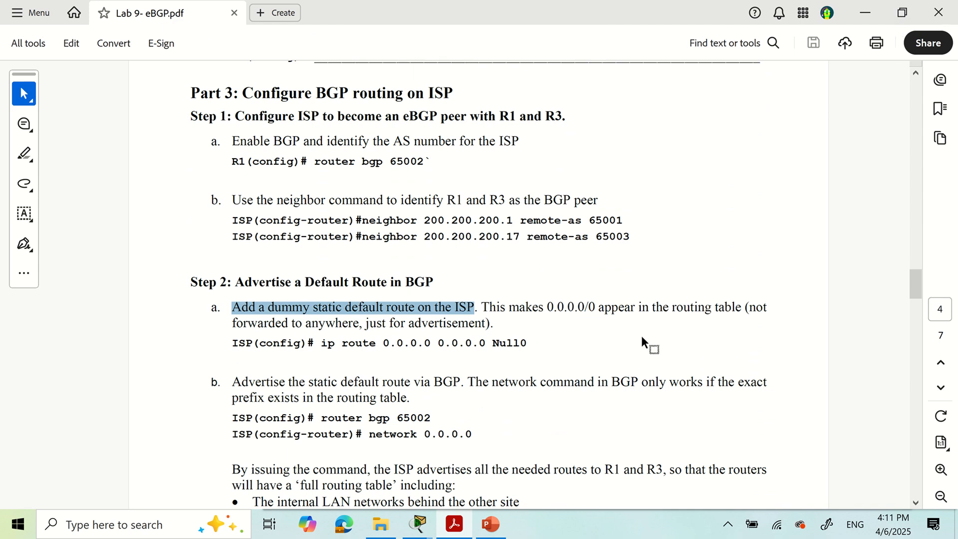
{"action": "left_click_drag", "start_coordinate": [548, 307], "coordinate": [592, 306]}
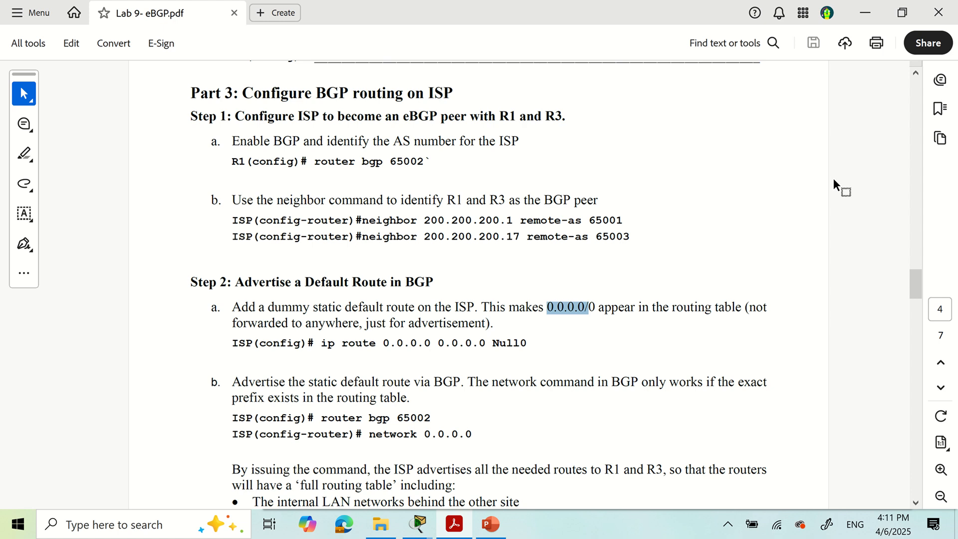
{"action": "left_click", "coordinate": [867, 13]}
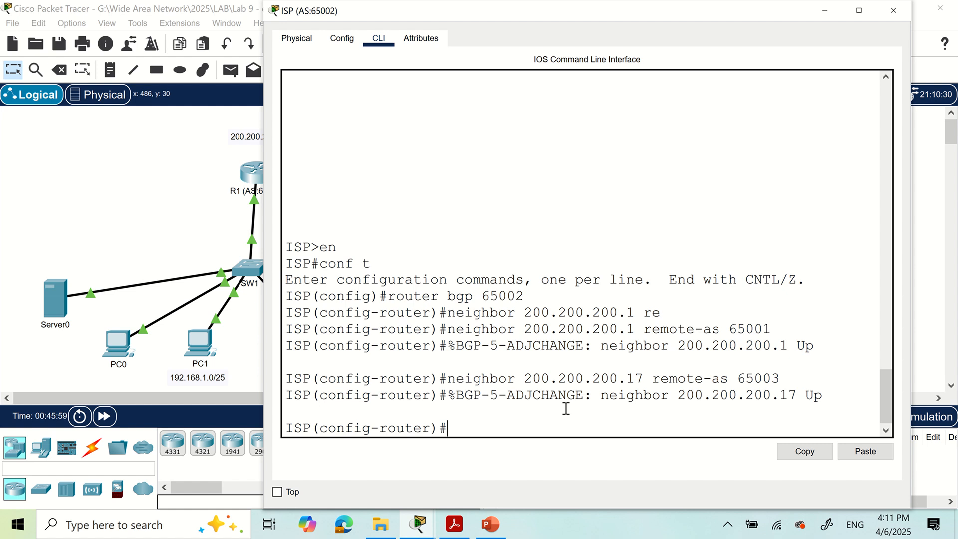
Exit BGP configuration to global config and begin the 'ip route' command
{"action": "type", "text": "ex"}
{"action": "key", "text": "Return"}
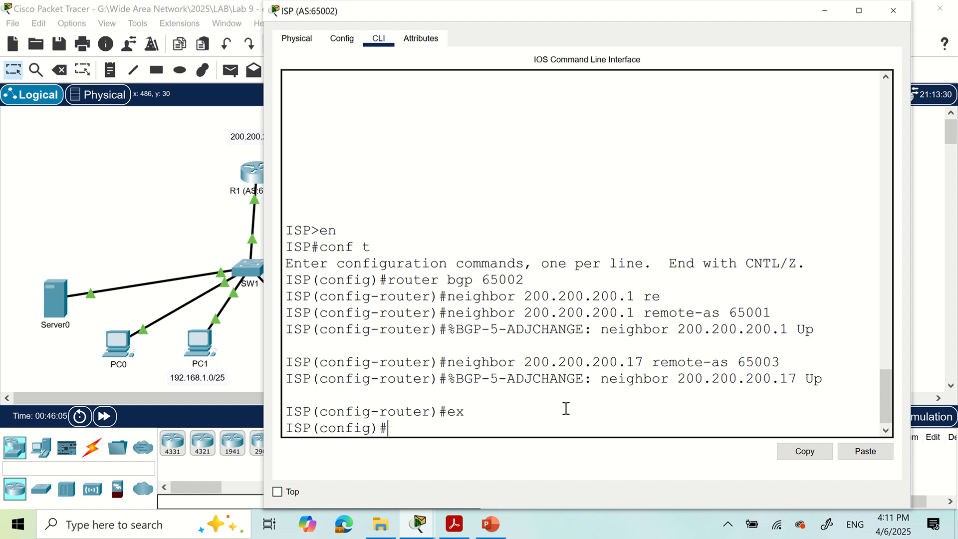
{"action": "type", "text": "ip roue"}
{"action": "key", "text": "BackSpace"}
Add the static route 0.0.0.0 0.0.0.0 Null0 on the ISP, then type 'router bgp 65002'
{"action": "type", "text": "te 0.0.0.0"}
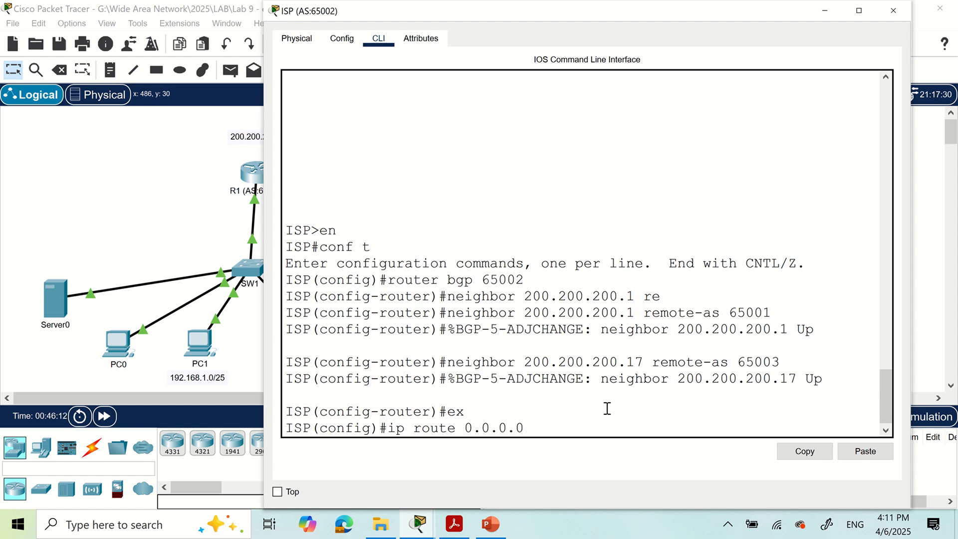
{"action": "type", "text": " 0.0.0.0"}
{"action": "type", "text": ".0  u"}
{"action": "key", "text": "BackSpace"}
{"action": "key", "text": "BackSpace"}
{"action": "type", "text": "Null0"}
{"action": "key", "text": "Return"}
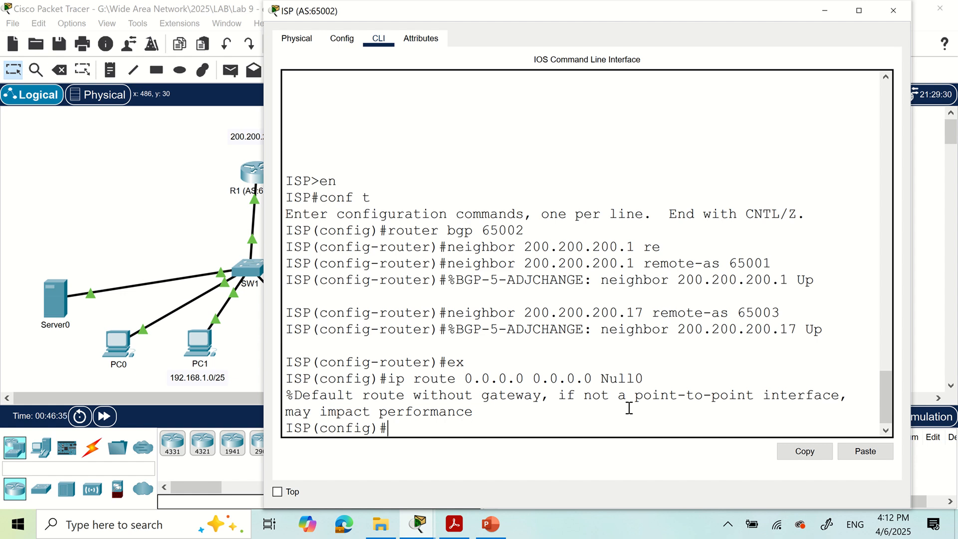
{"action": "type", "text": "router bgp "}
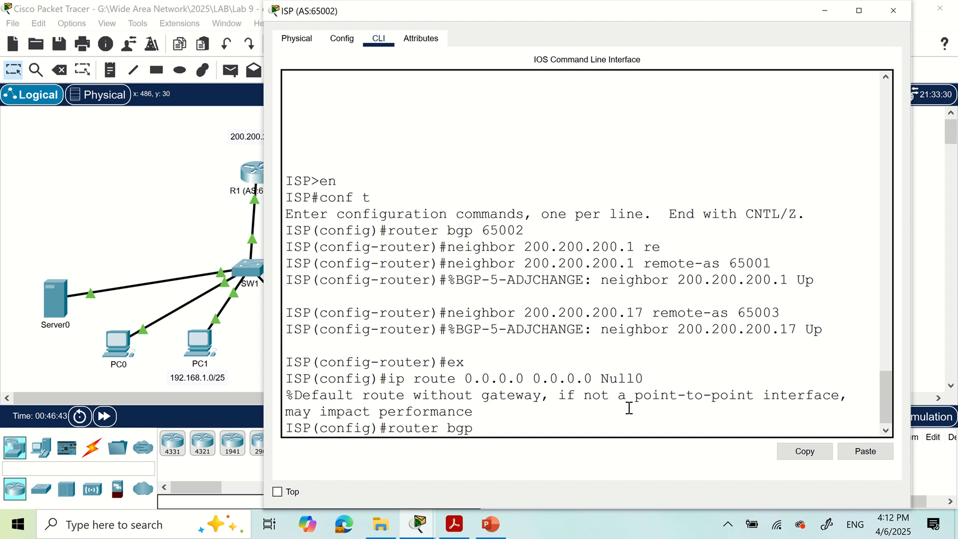
{"action": "type", "text": "65002"}
Re-enter BGP 65002 configuration and advertise network 0.0.0.0
{"action": "key", "text": "Return"}
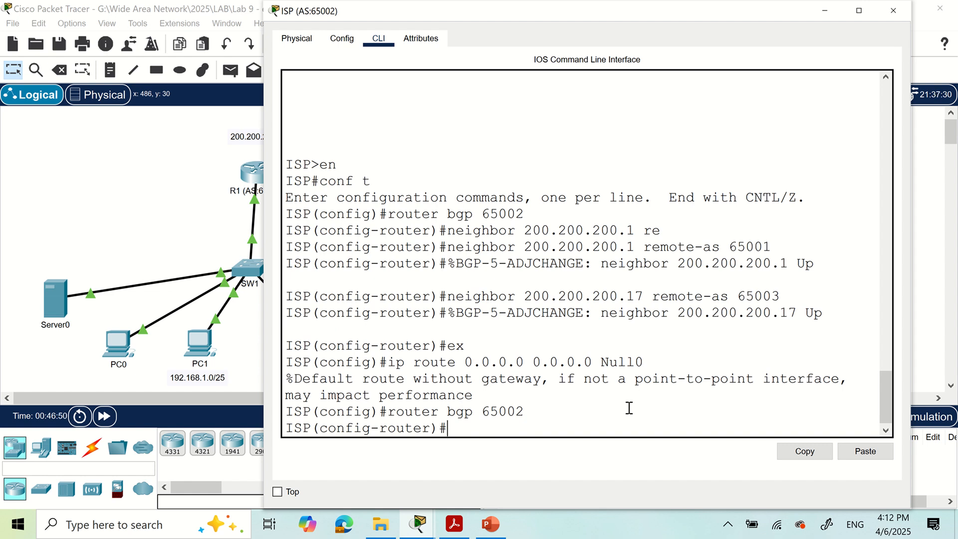
{"action": "type", "text": "network 0.0.0.0"}
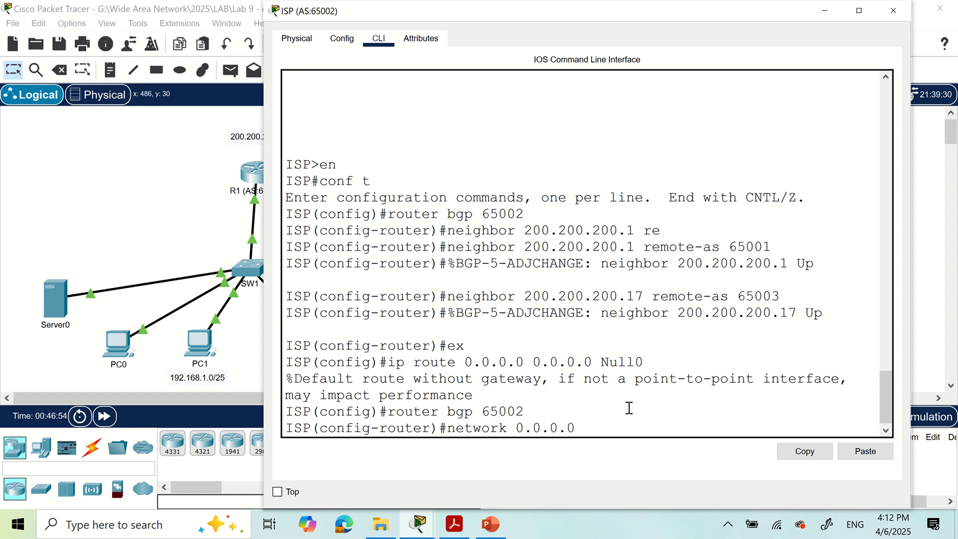
{"action": "key", "text": "Return"}
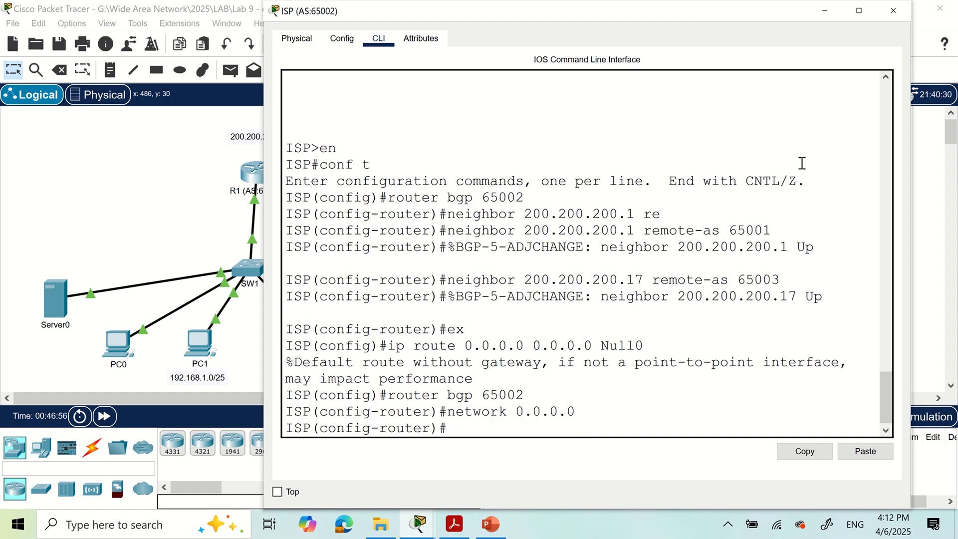
Open R1's CLI and highlight the three network statements under router bgp 65001
{"action": "left_click", "coordinate": [253, 174]}
{"action": "scroll", "coordinate": [458, 349], "scroll_direction": "down", "scroll_amount": 11}
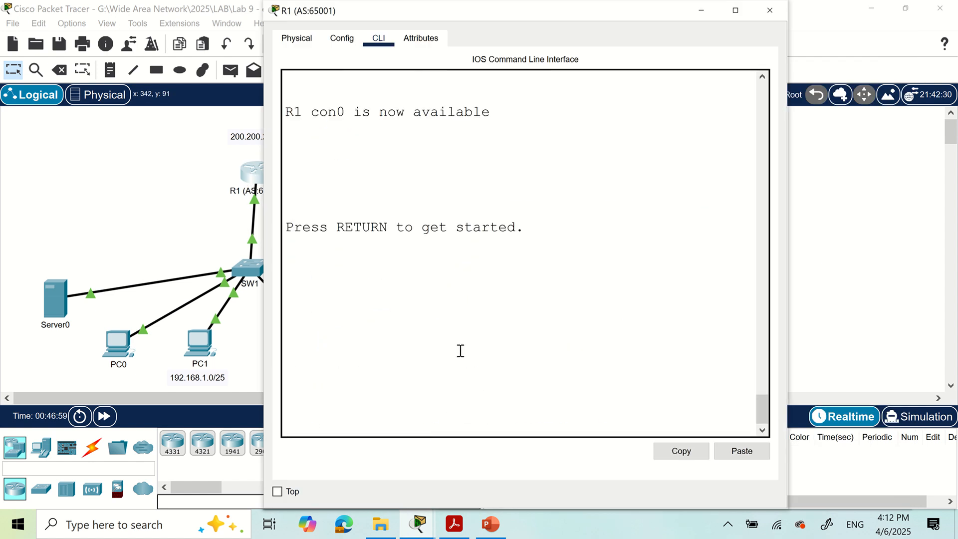
{"action": "scroll", "coordinate": [464, 347], "scroll_direction": "up", "scroll_amount": 6}
{"action": "scroll", "coordinate": [465, 346], "scroll_direction": "up", "scroll_amount": 13}
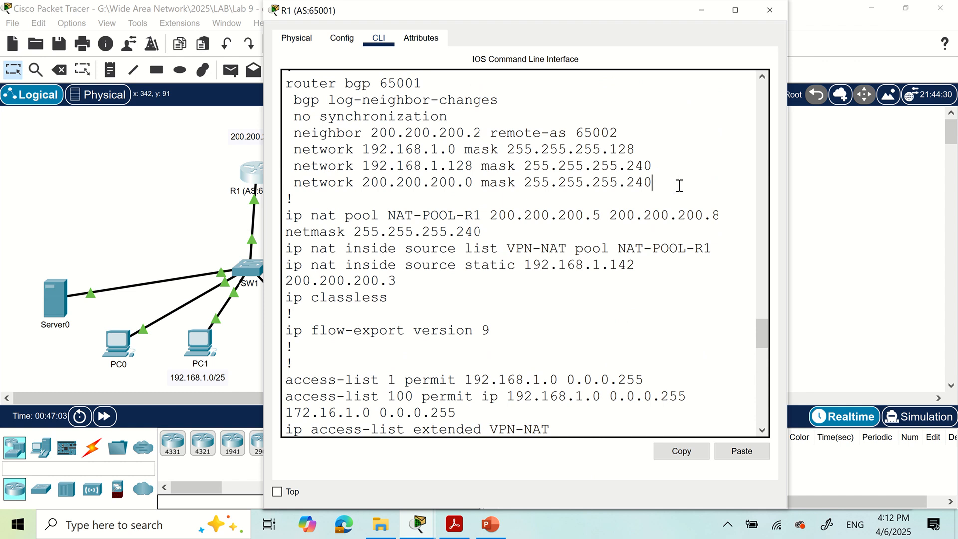
{"action": "left_click_drag", "start_coordinate": [676, 186], "coordinate": [295, 156]}
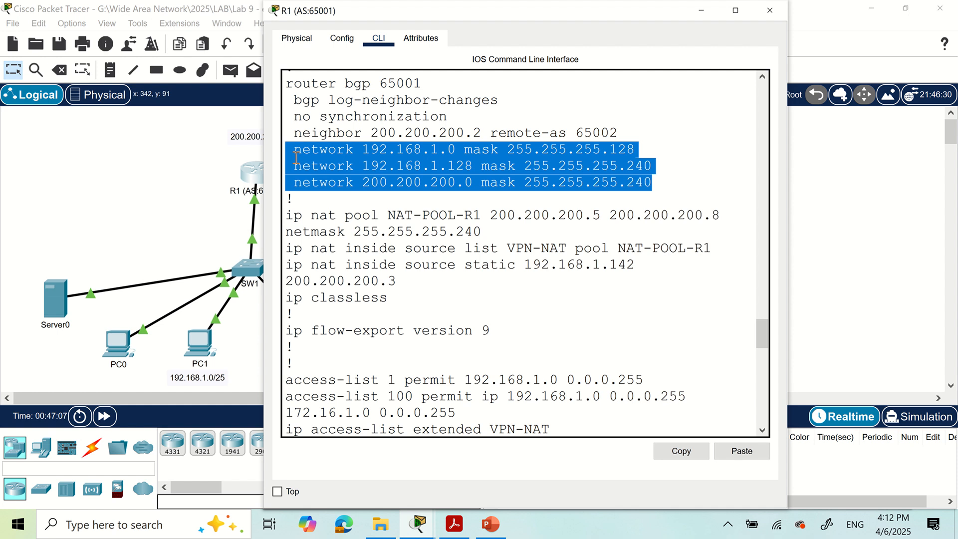
Close R1's console and reopen the ISP router's CLI
{"action": "left_click", "coordinate": [154, 199]}
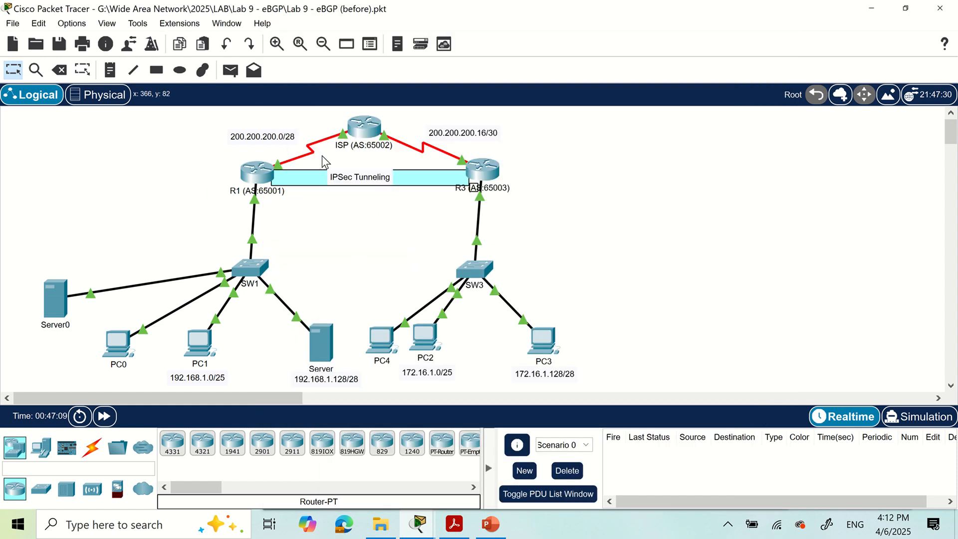
{"action": "left_click", "coordinate": [362, 127]}
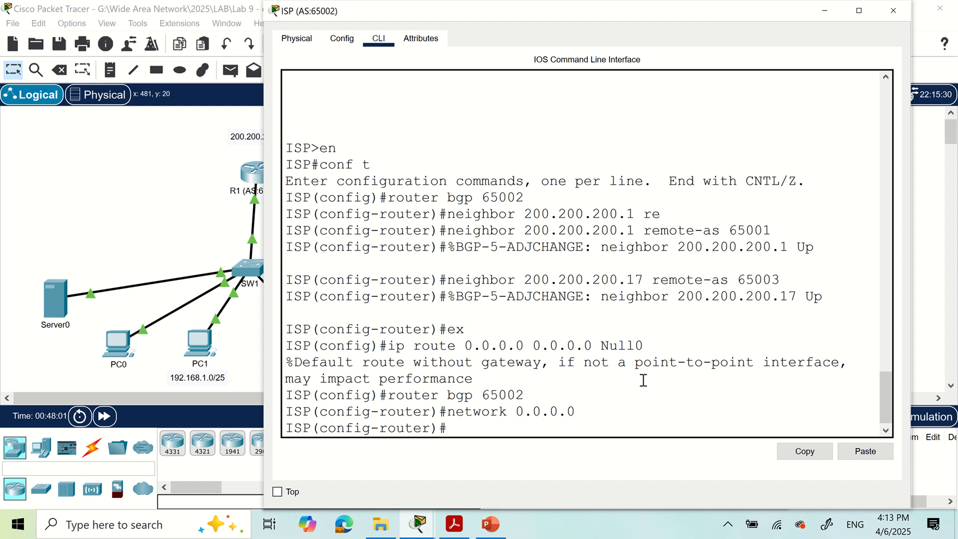
{"action": "left_click_drag", "start_coordinate": [643, 346], "coordinate": [397, 342]}
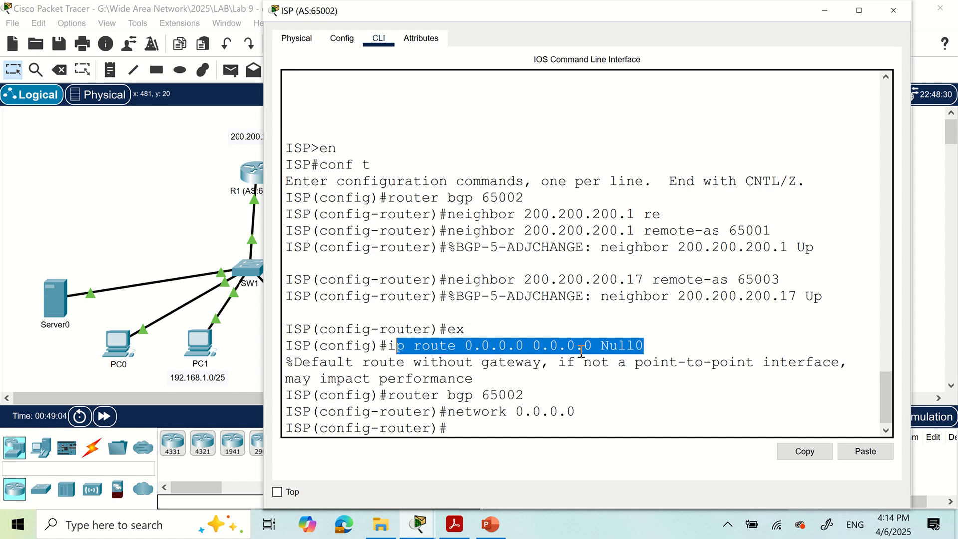
{"action": "left_click", "coordinate": [560, 403]}
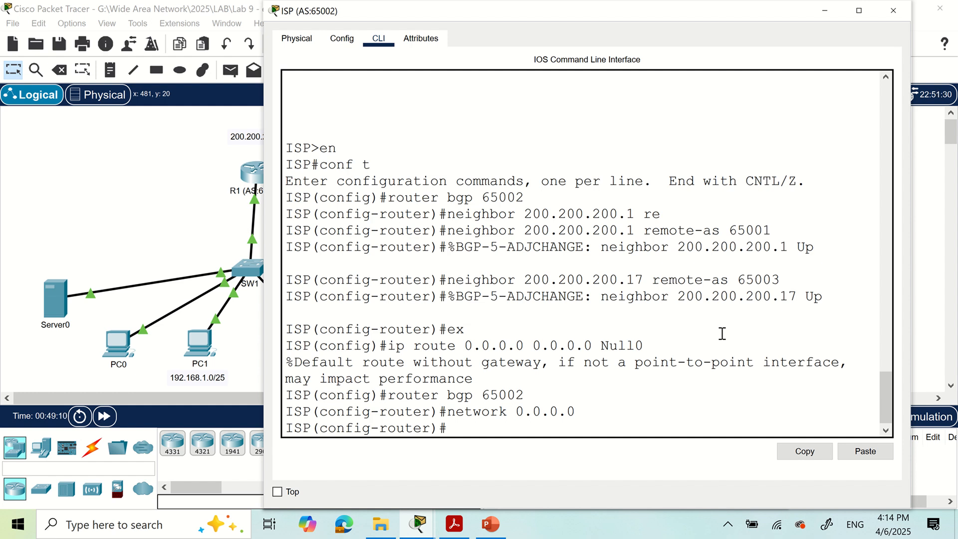
{"action": "left_click_drag", "start_coordinate": [649, 346], "coordinate": [607, 346]}
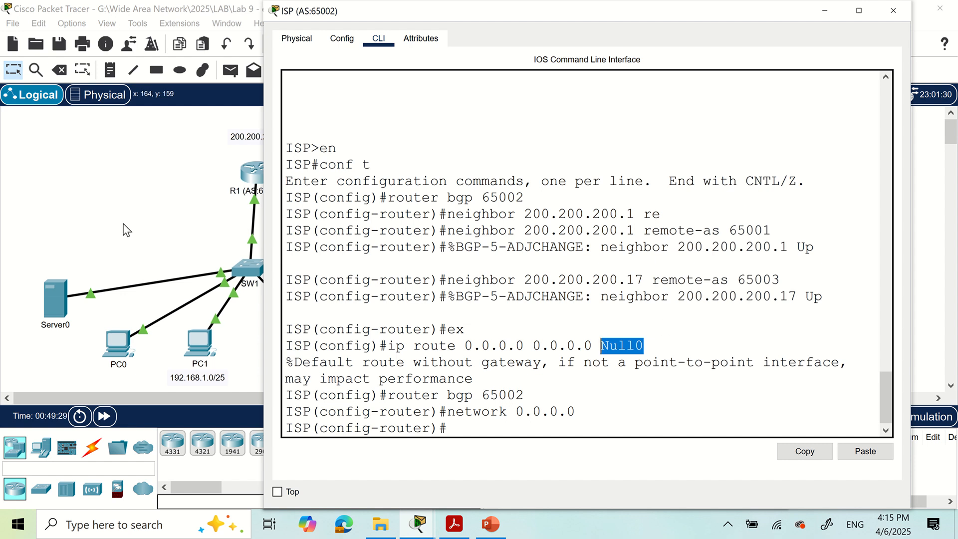
{"action": "left_click", "coordinate": [173, 206]}
{"action": "left_click", "coordinate": [374, 126]}
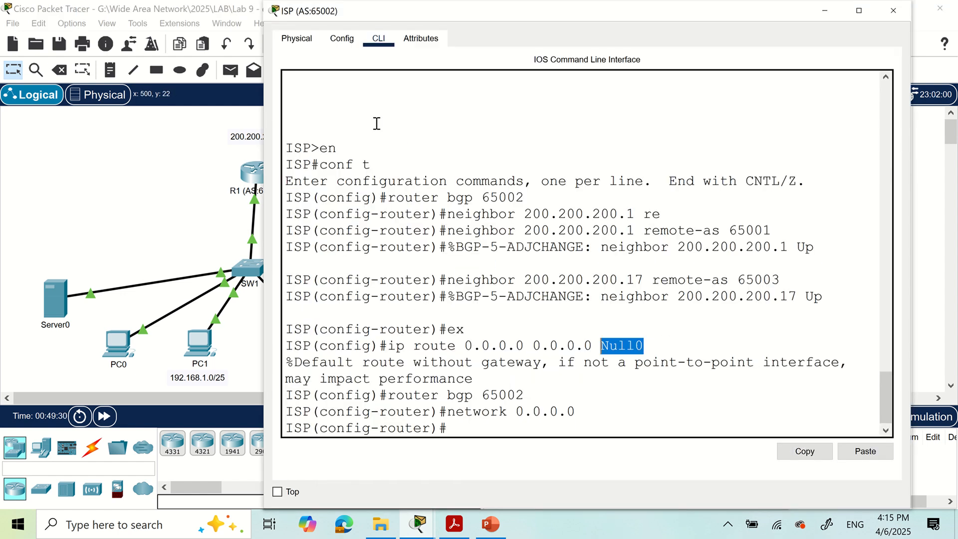
{"action": "left_click", "coordinate": [474, 428]}
Run 'do sh run' on the ISP and highlight the router bgp block and its network 0.0.0.0 line
{"action": "type", "text": "o sh run"}
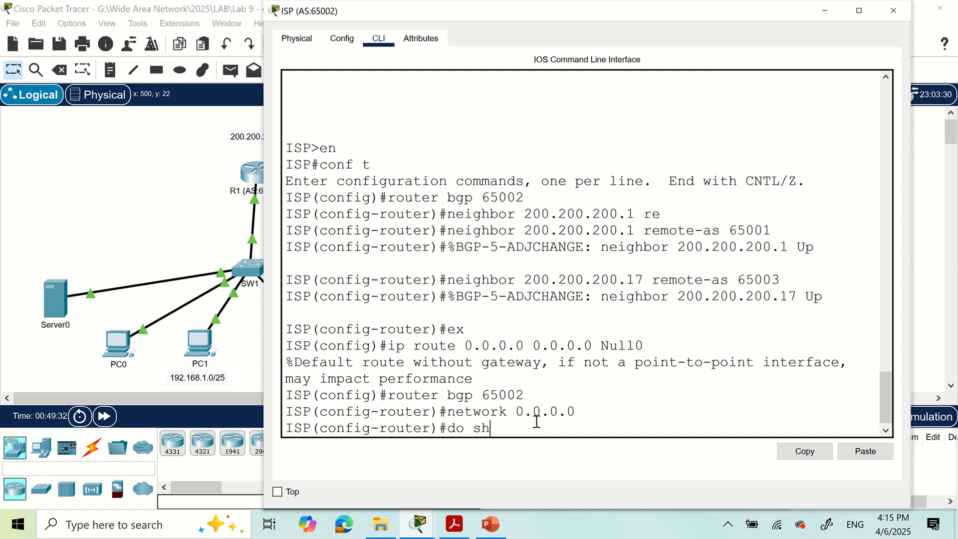
{"action": "key", "text": "Return"}
{"action": "key", "text": "space"}
{"action": "key", "text": "space"}
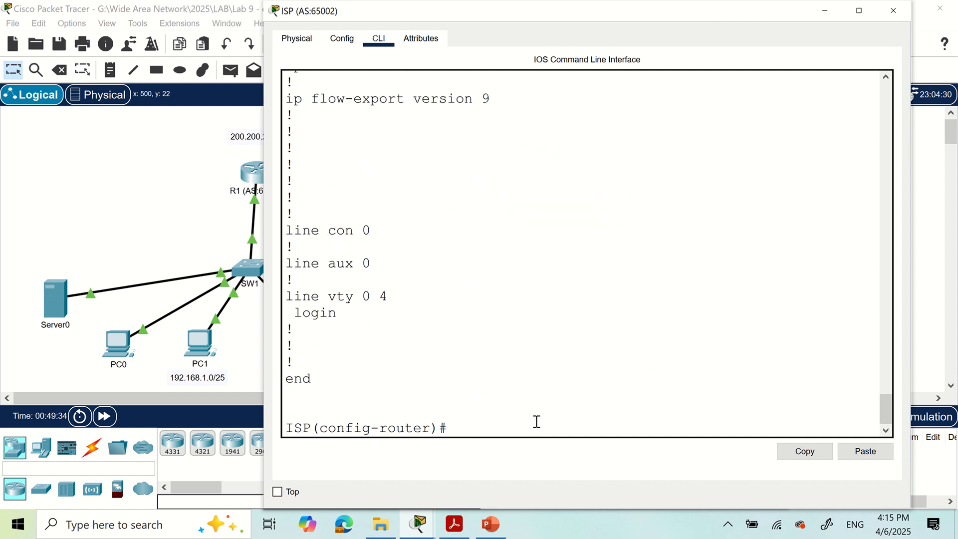
{"action": "scroll", "coordinate": [505, 343], "scroll_direction": "up", "scroll_amount": 6}
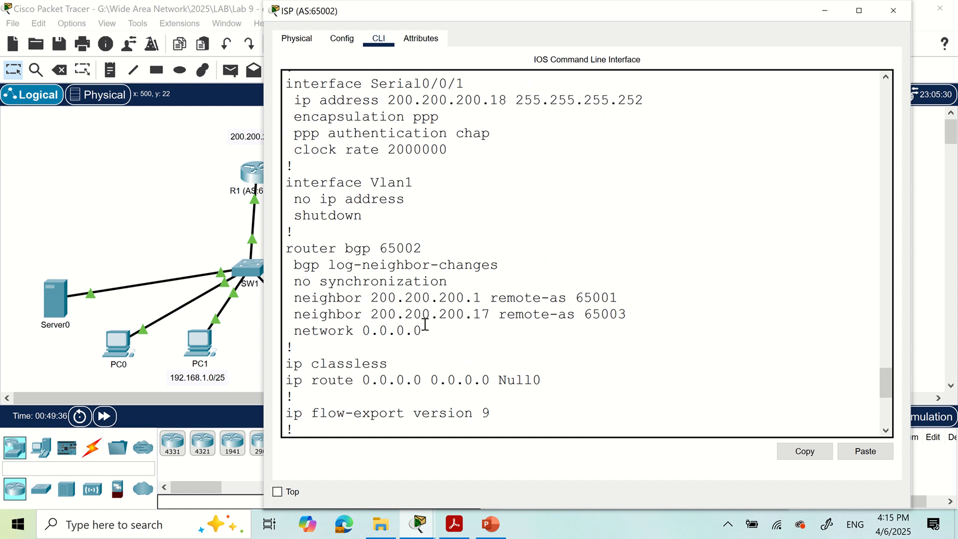
{"action": "left_click_drag", "start_coordinate": [425, 324], "coordinate": [285, 247]}
{"action": "left_click", "coordinate": [469, 348]}
{"action": "left_click_drag", "start_coordinate": [423, 332], "coordinate": [365, 331]}
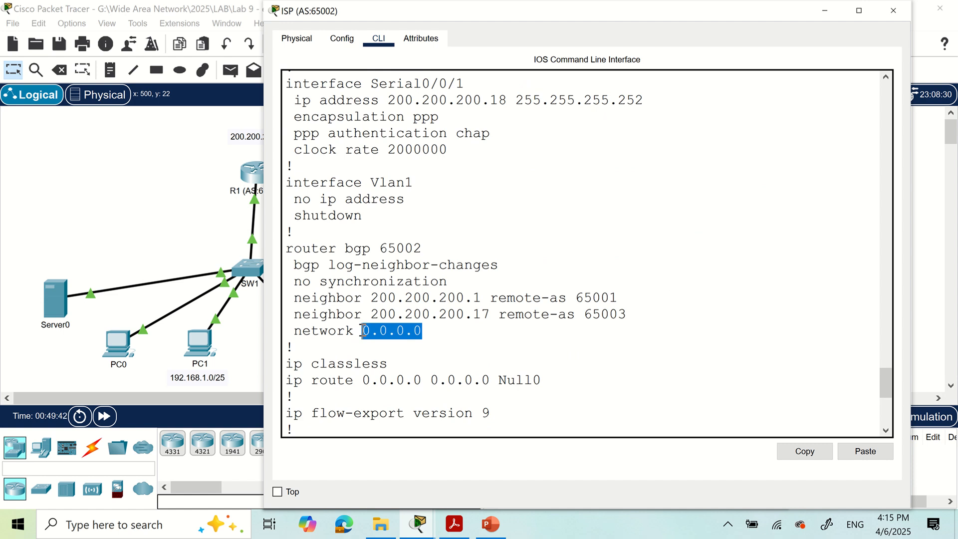
{"action": "left_click", "coordinate": [478, 350]}
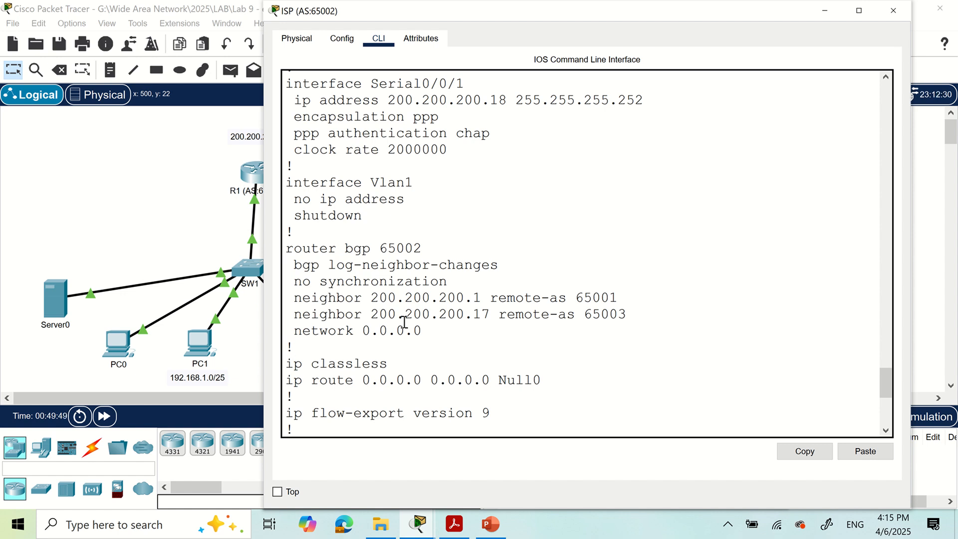
{"action": "left_click_drag", "start_coordinate": [449, 331], "coordinate": [365, 330]}
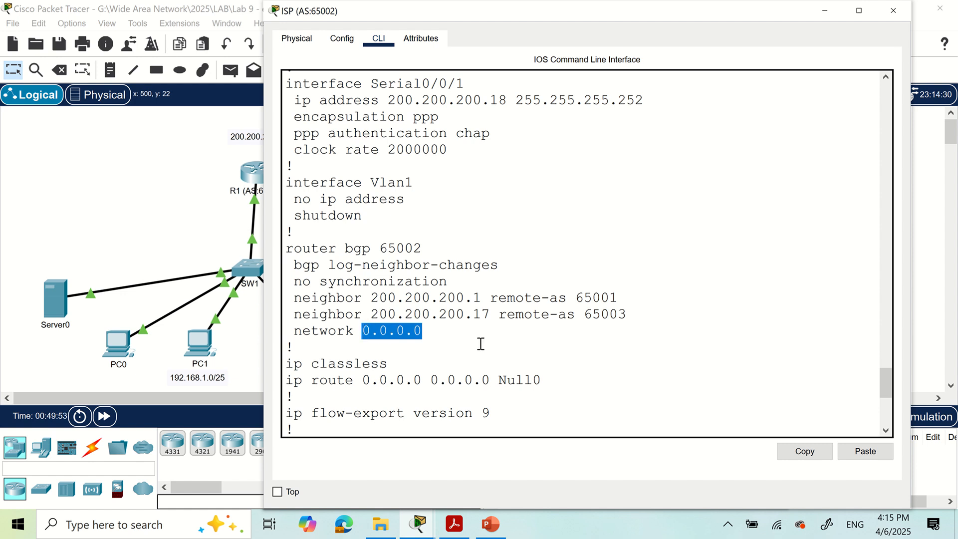
{"action": "left_click", "coordinate": [475, 330]}
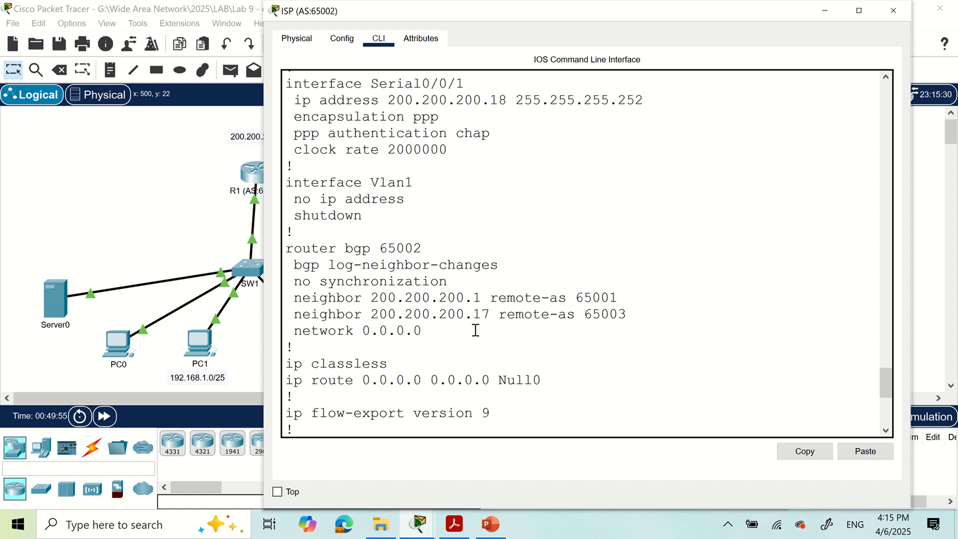